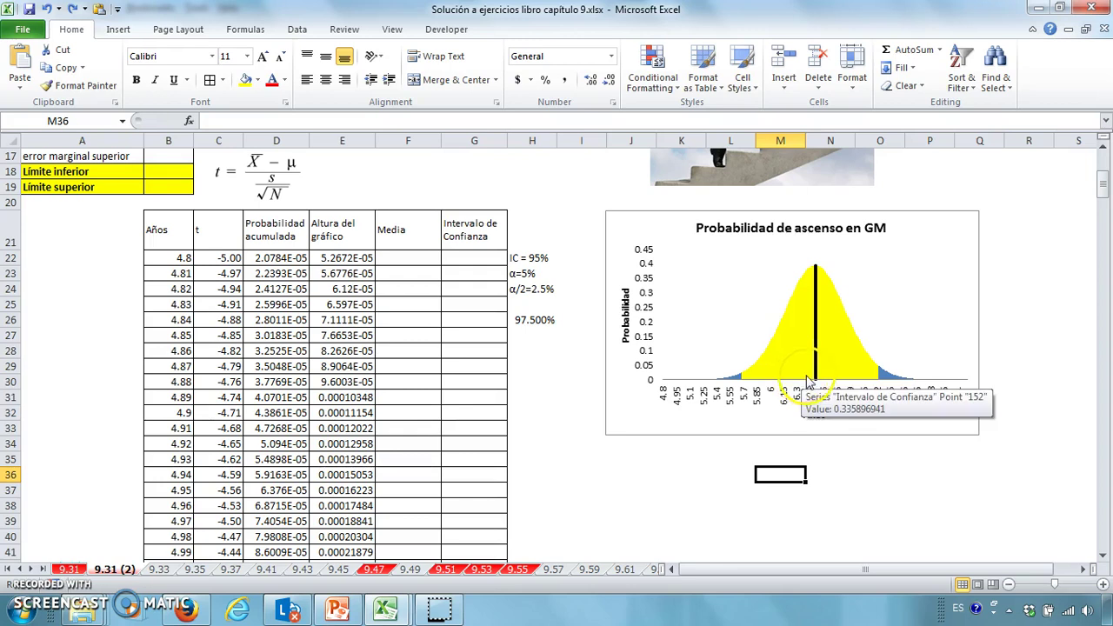
- Plot the yellow Intervalo de Confianza series of the Probabilidad de ascenso en GM chart on the secondary axis
mouse_move(828, 362)
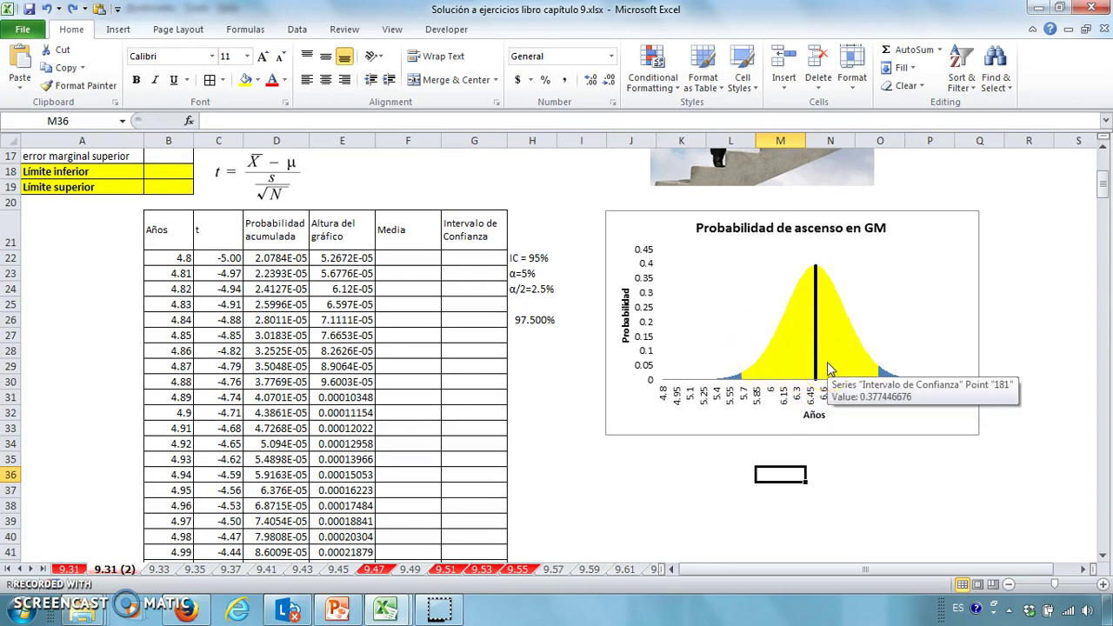
mouse_move(845, 380)
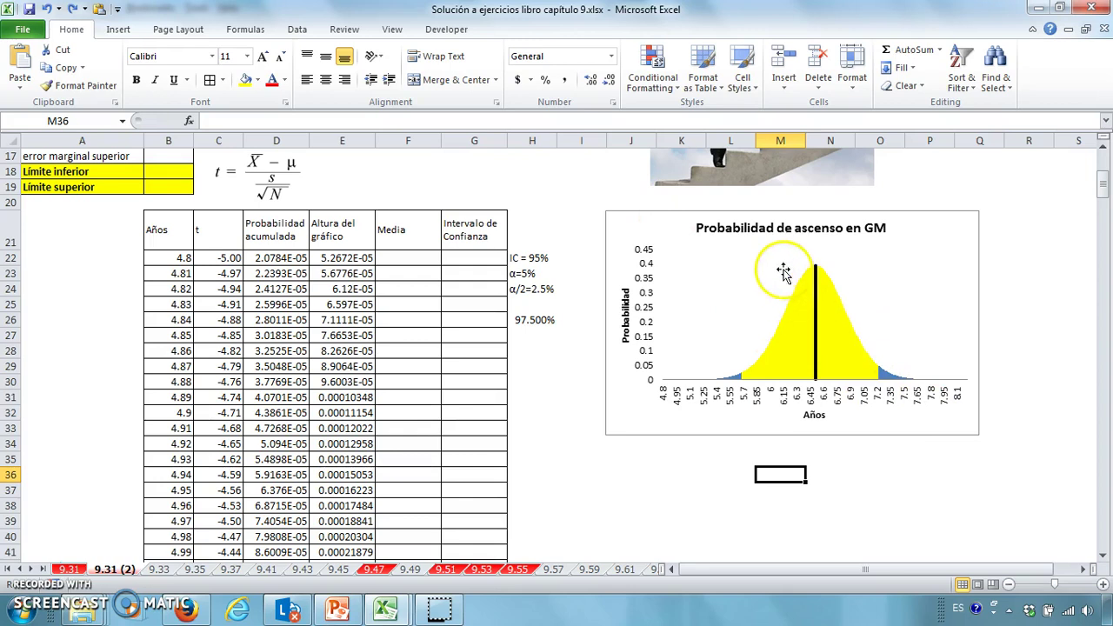
left_click(795, 343)
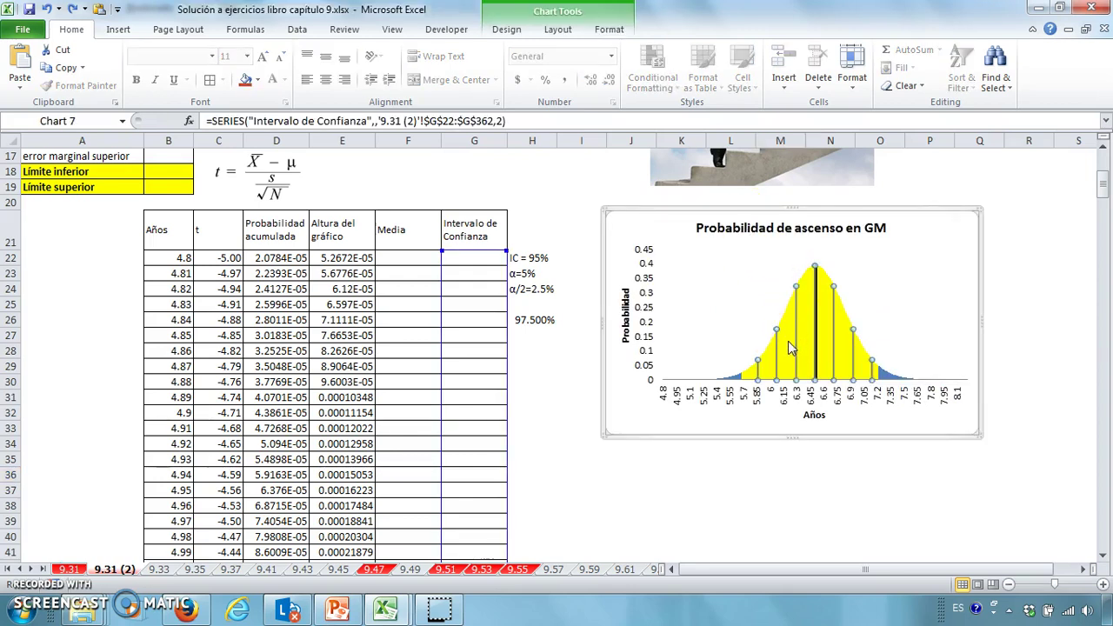
mouse_move(789, 344)
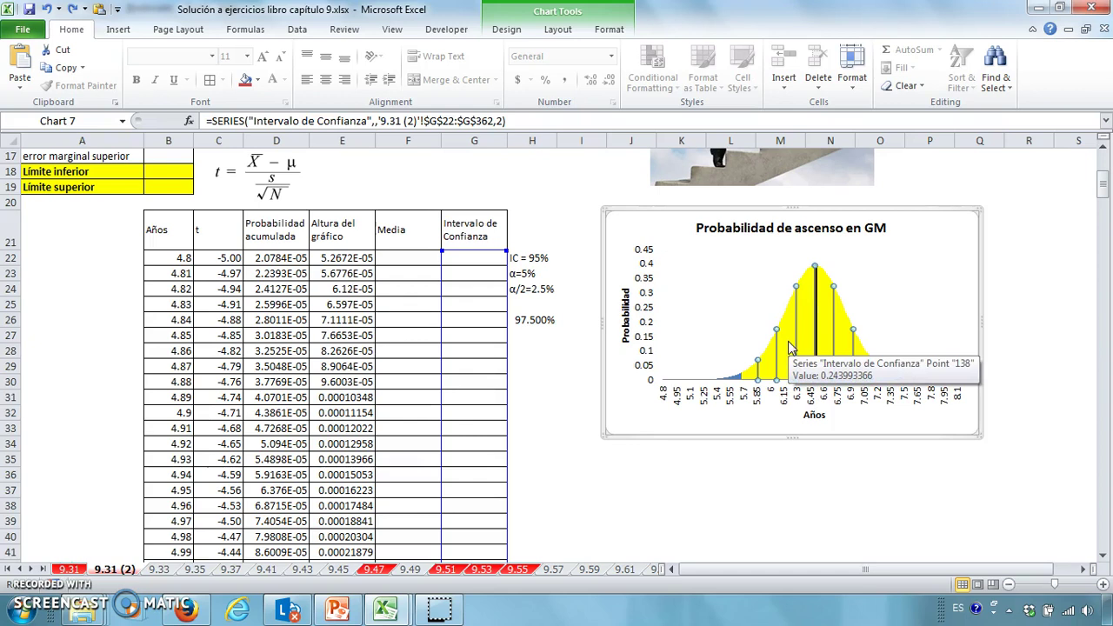
right_click(790, 343)
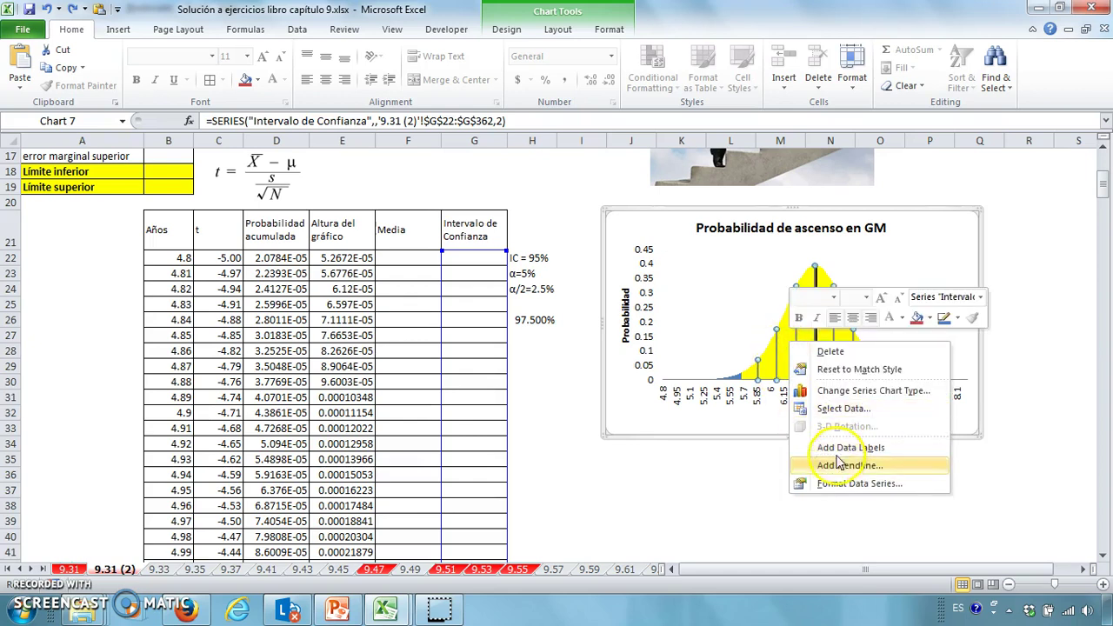
left_click(842, 486)
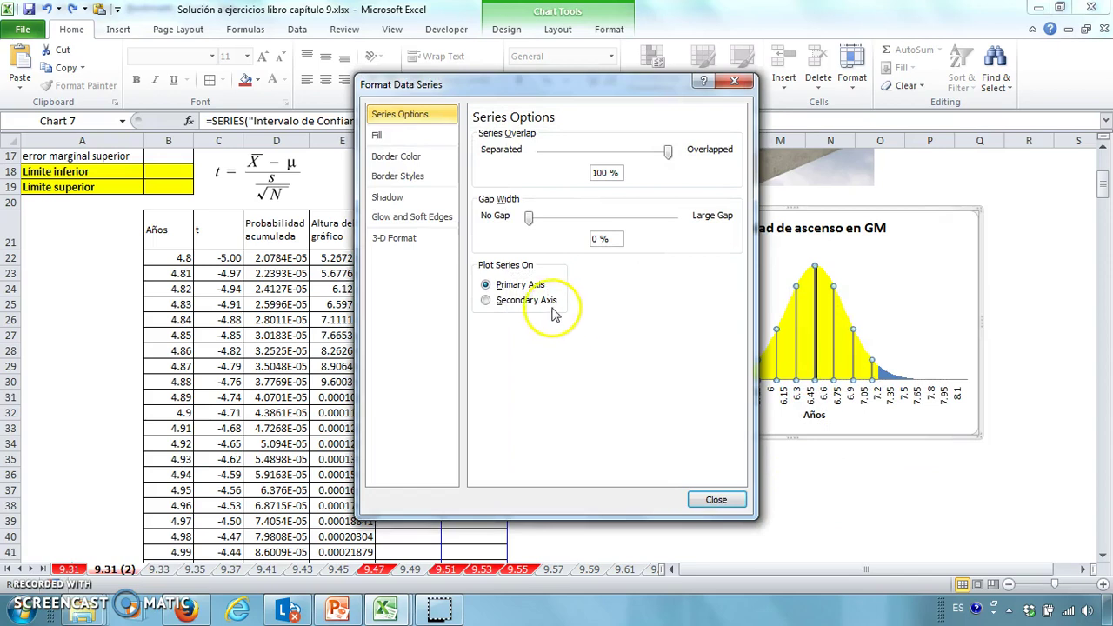
left_click(486, 303)
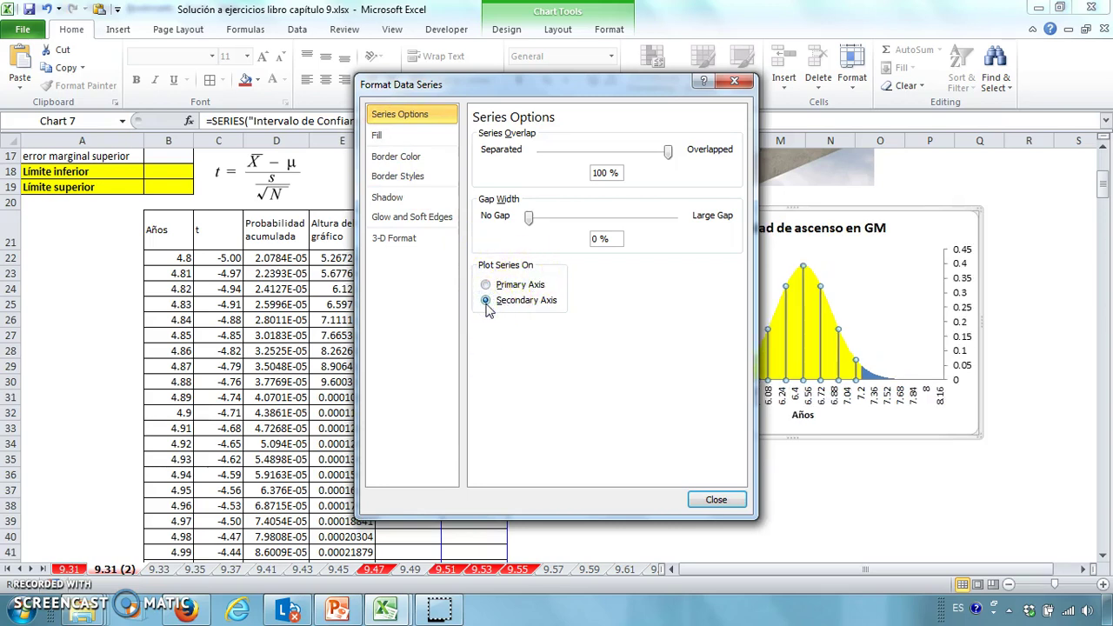
left_click(716, 501)
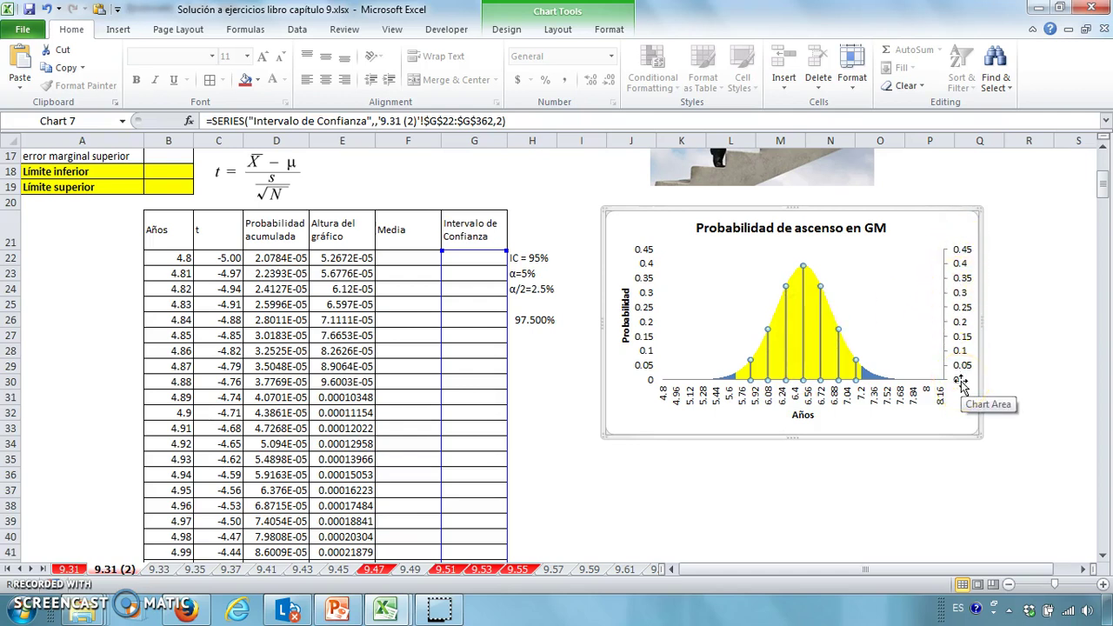
left_click(965, 423)
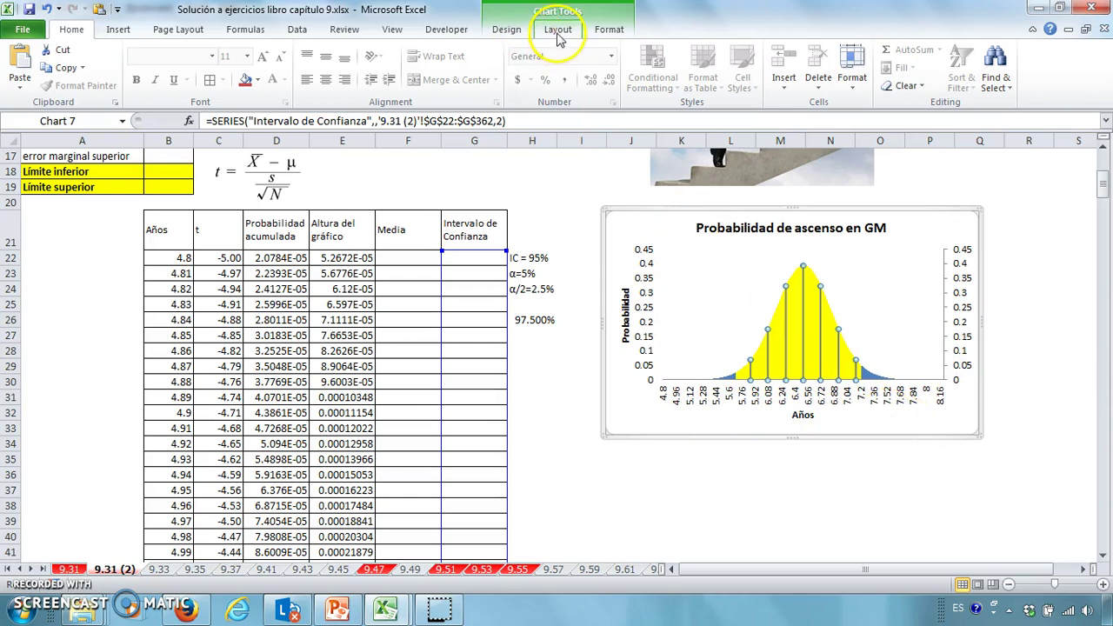
- Set the chart's secondary vertical axis to Show Default Axis
left_click(558, 31)
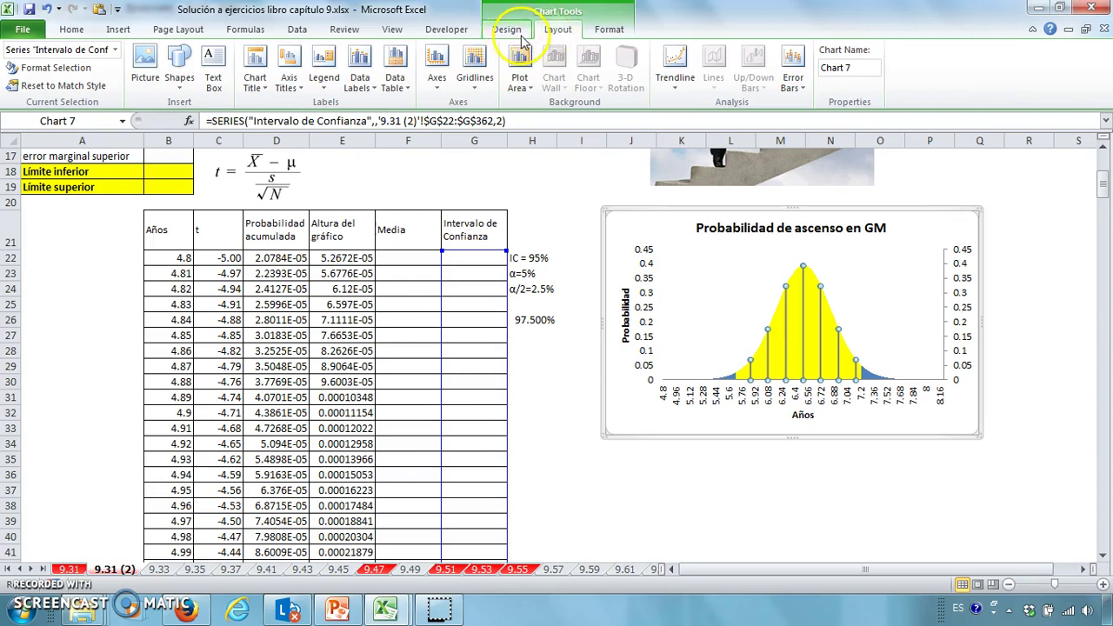
left_click(437, 83)
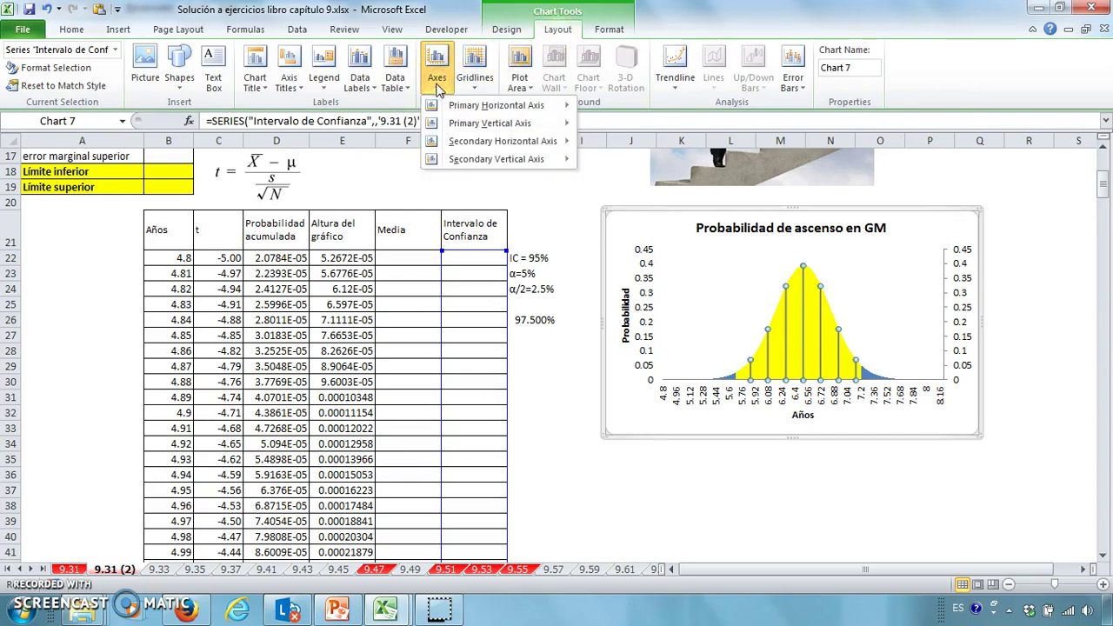
left_click(467, 163)
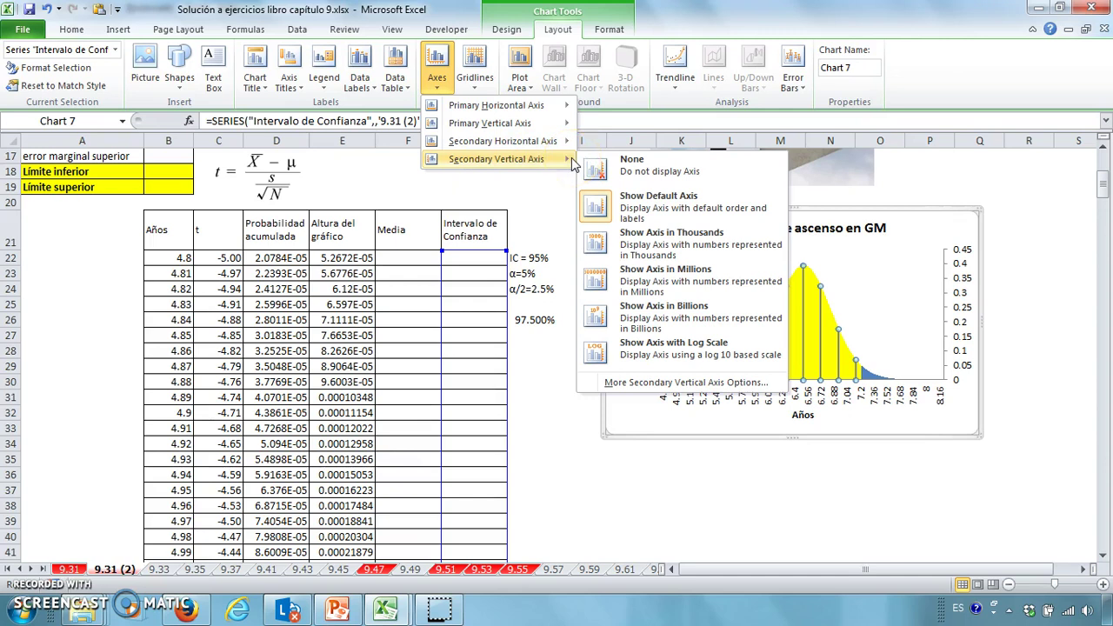
left_click(650, 212)
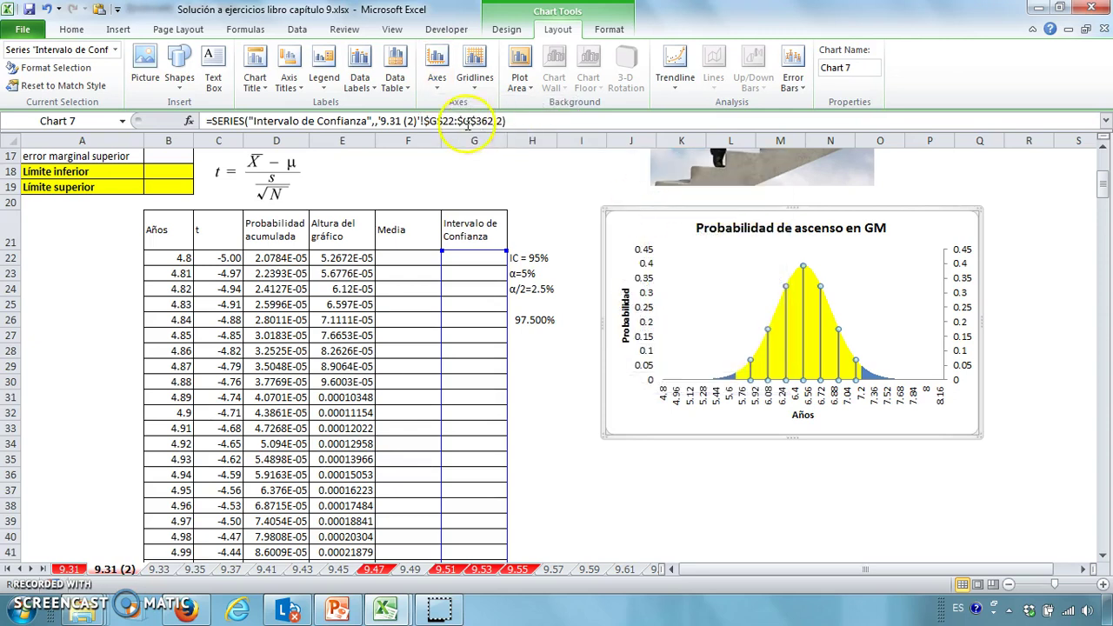
- Display the chart's secondary horizontal axis with labels running left to right, and deselect the chart
left_click(440, 78)
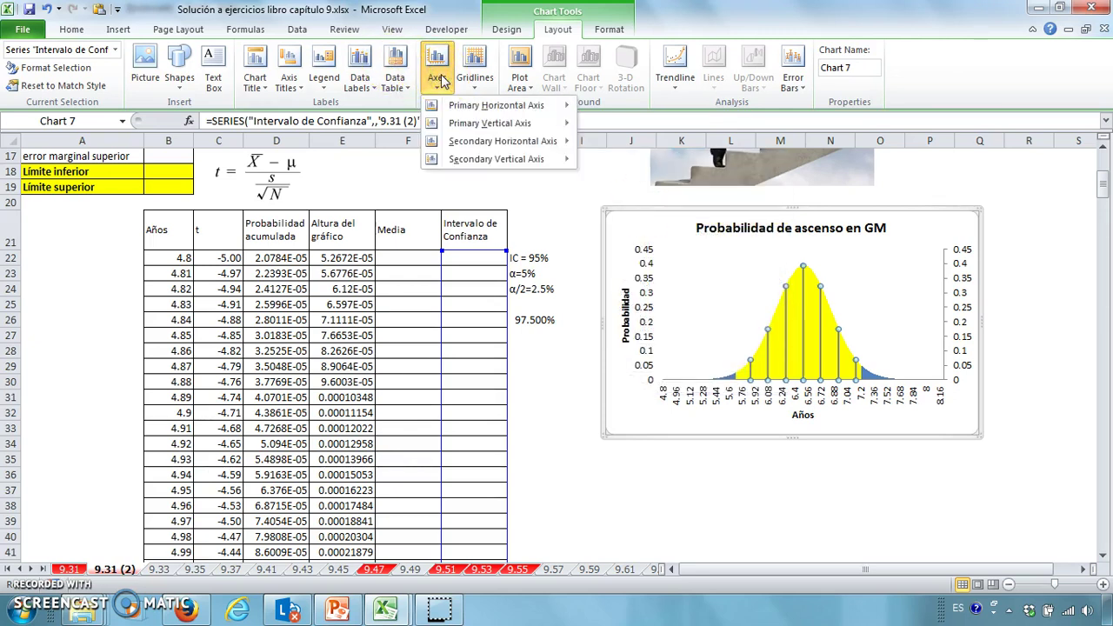
left_click(517, 145)
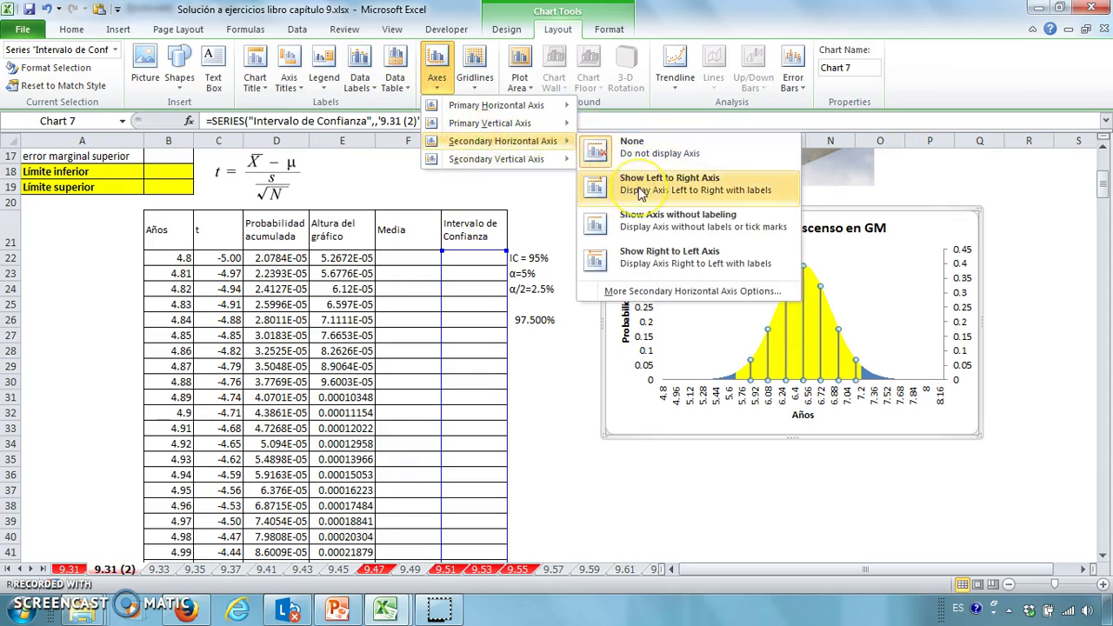
left_click(640, 191)
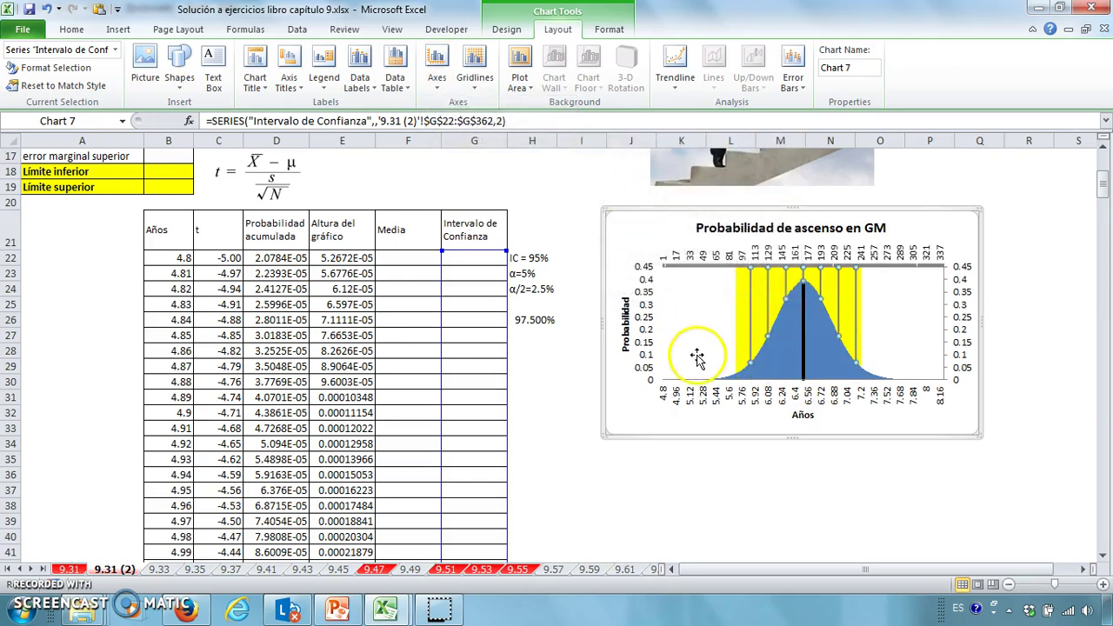
left_click(741, 459)
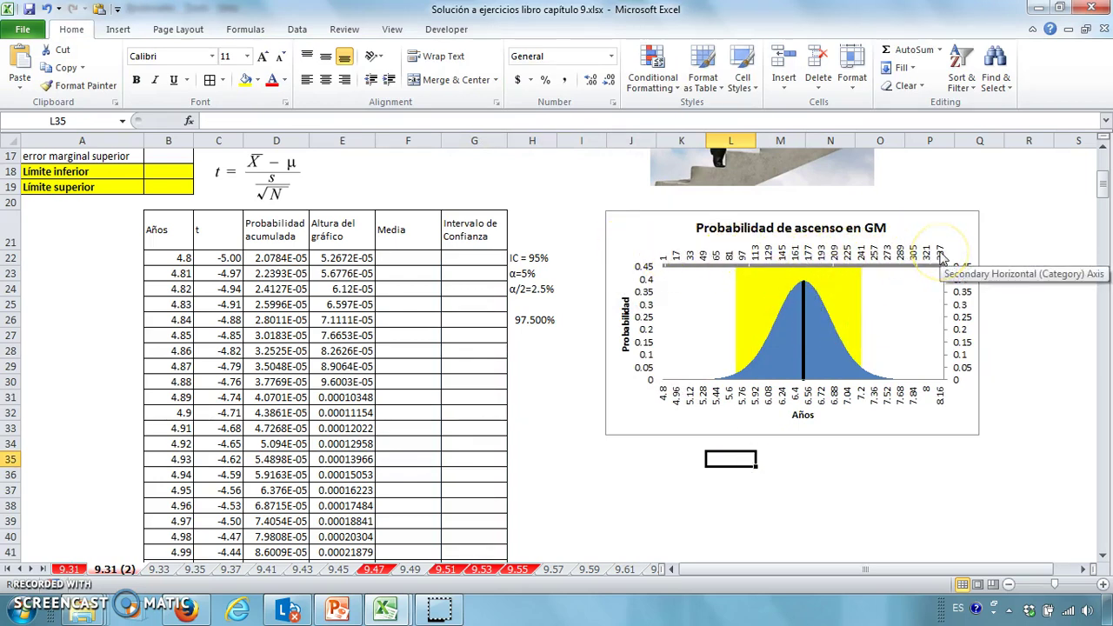
left_click(818, 258)
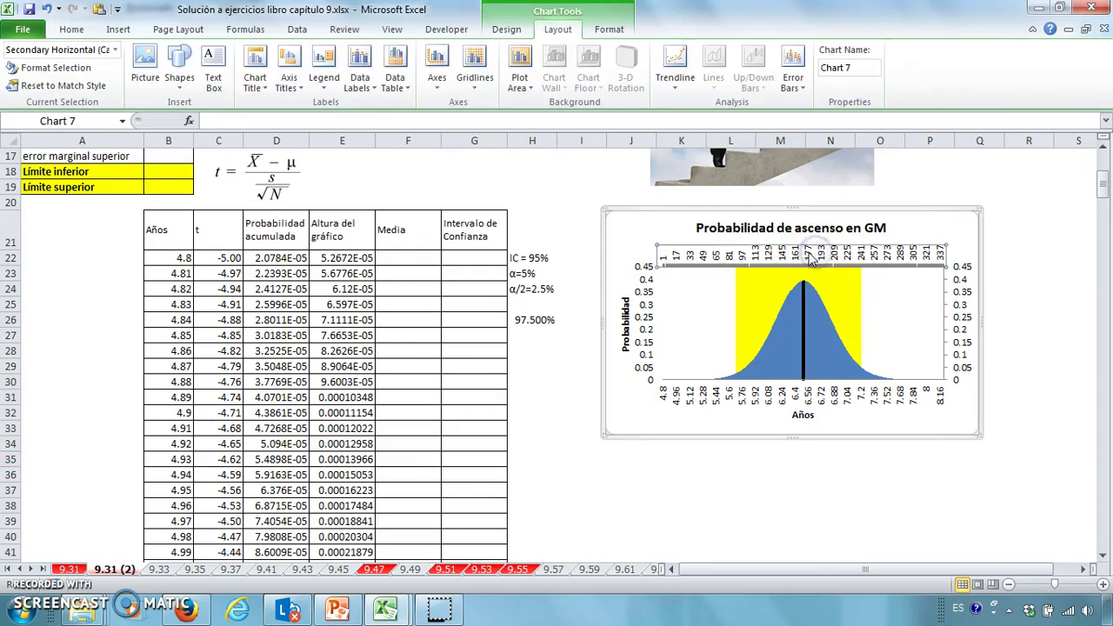
left_click(744, 247)
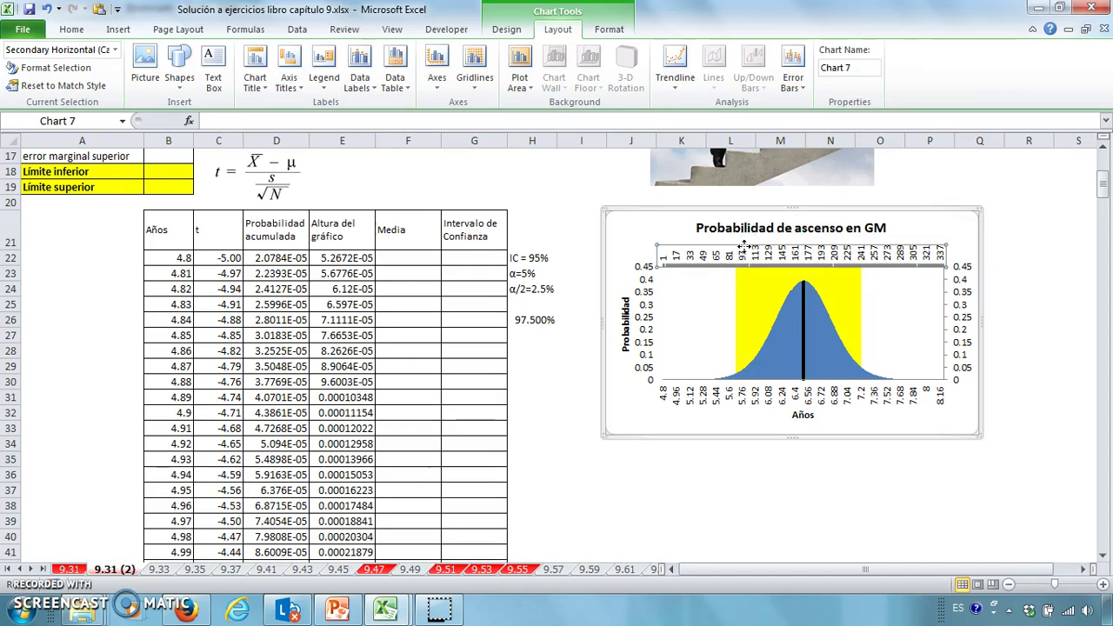
left_click(739, 435)
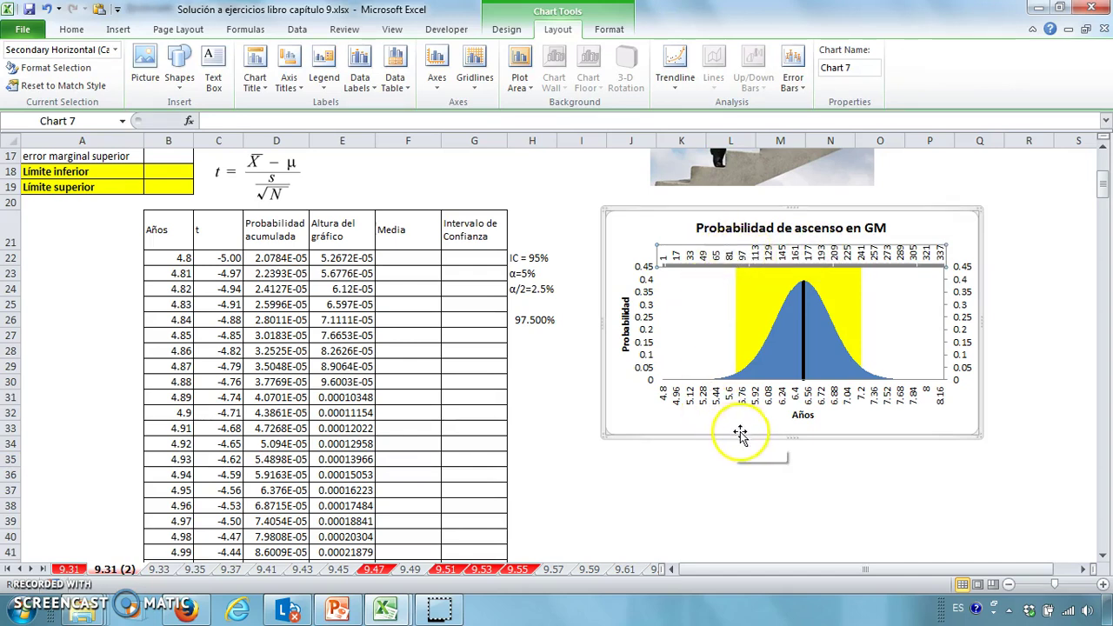
right_click(686, 253)
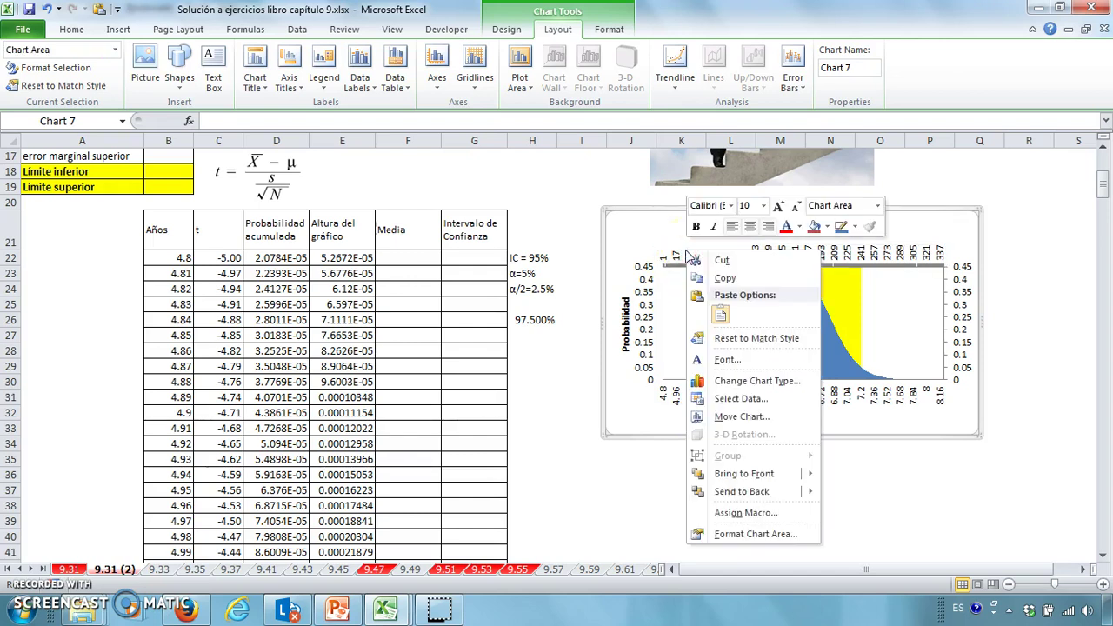
left_click(751, 536)
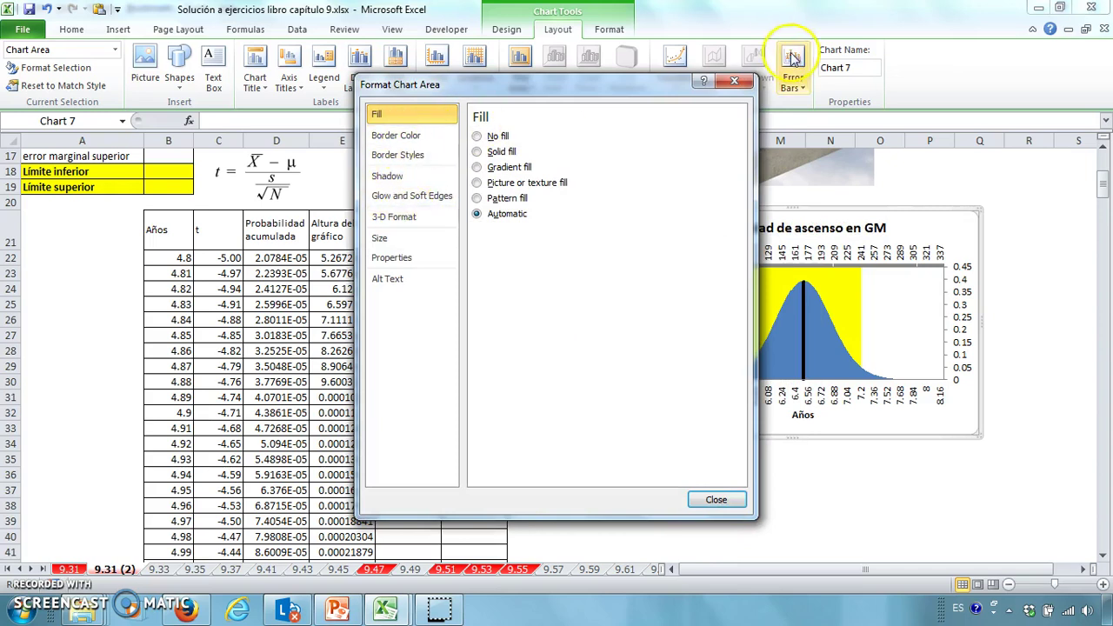
left_click(729, 82)
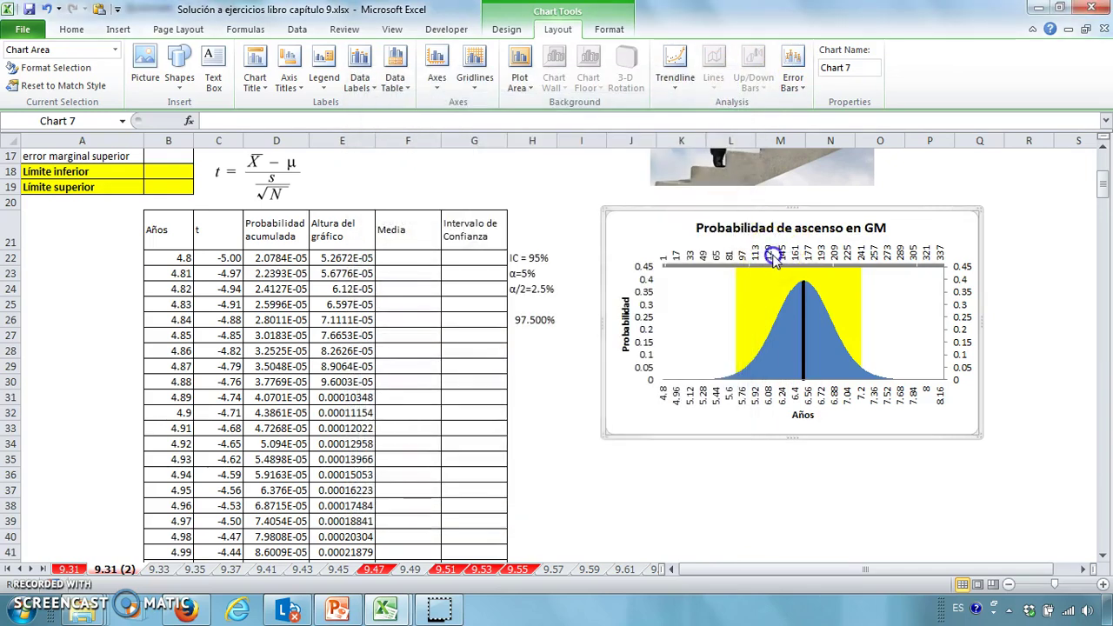
- Format the secondary horizontal axis so that its axis labels are set to Low
left_click(773, 256)
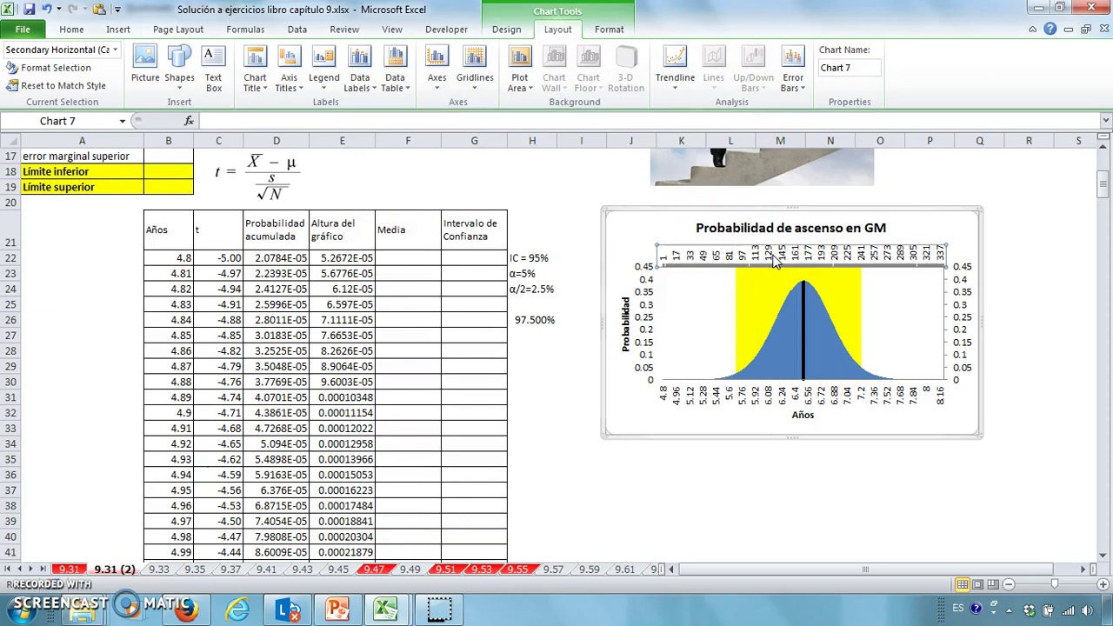
right_click(772, 257)
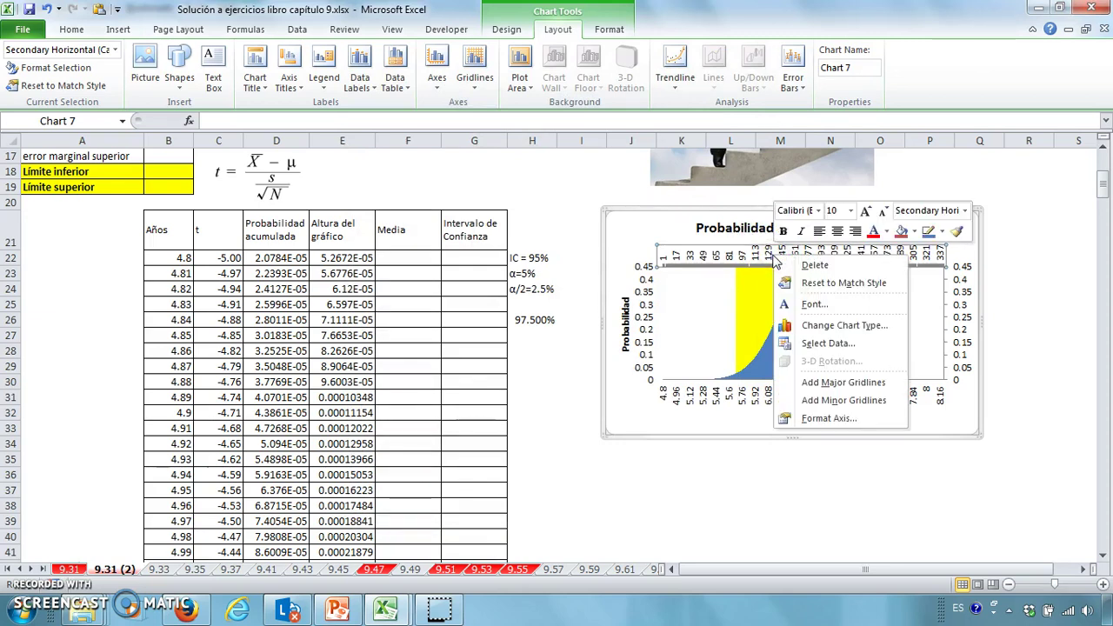
left_click(817, 419)
left_click(396, 120)
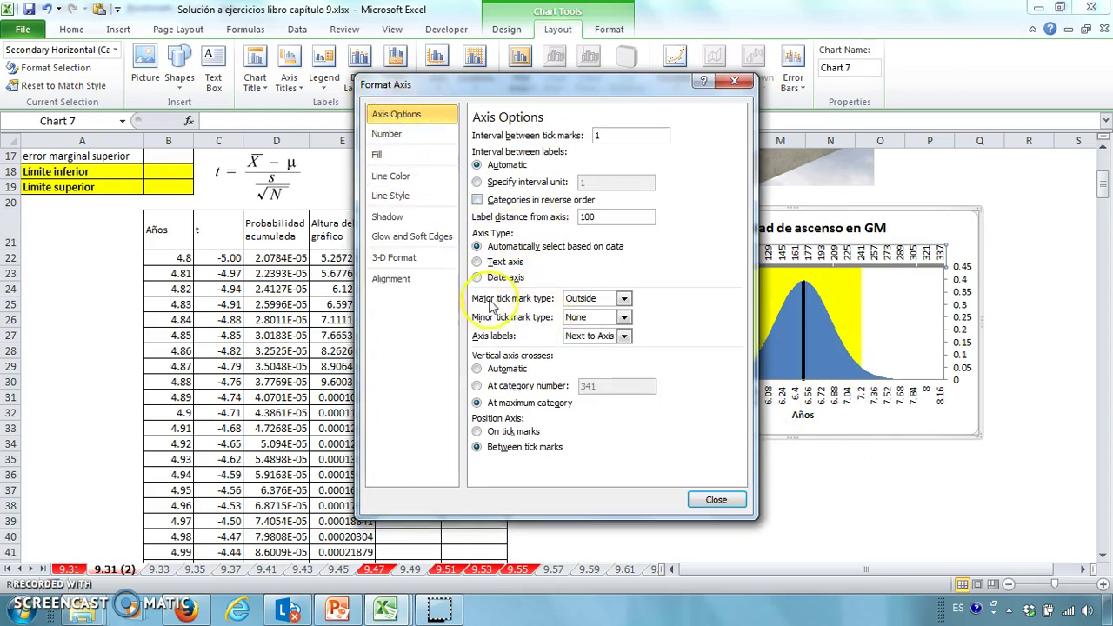
left_click(624, 336)
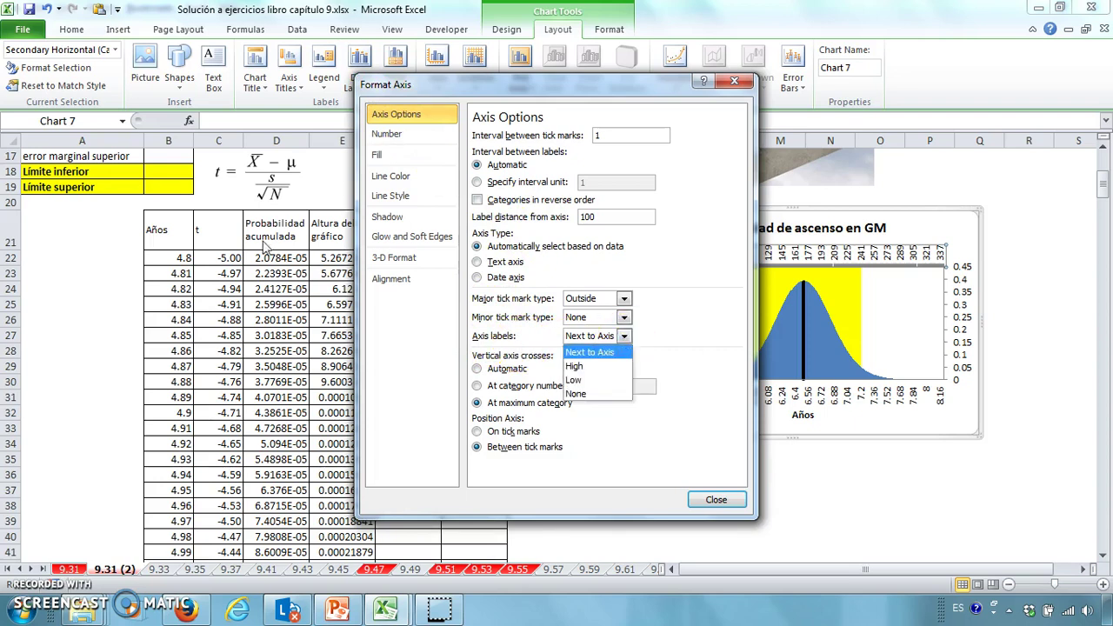
left_click(587, 380)
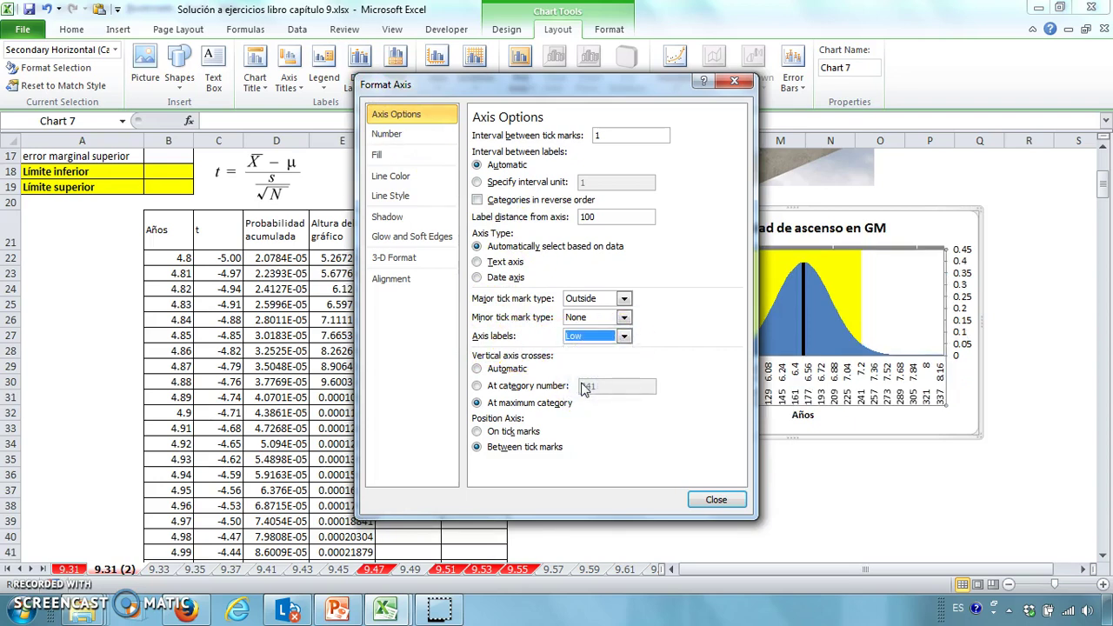
left_click(715, 499)
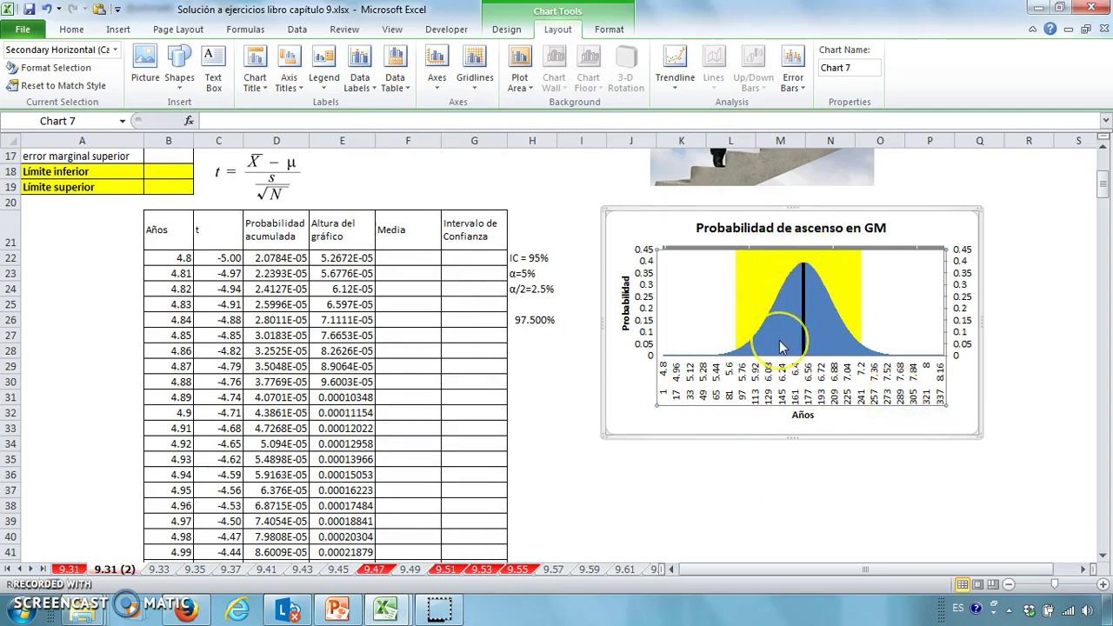
- Delete the secondary vertical axis from the Probabilidad de ascenso en GM chart and deselect the chart
mouse_move(780, 346)
left_click(862, 283)
left_click(963, 294)
left_click(960, 254)
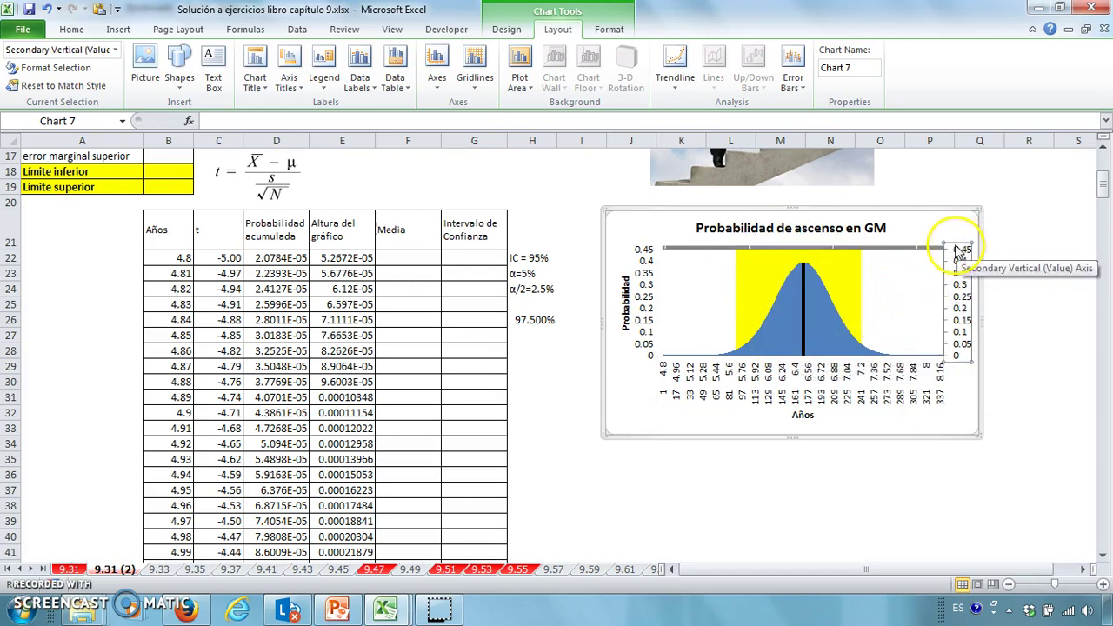
key("Delete")
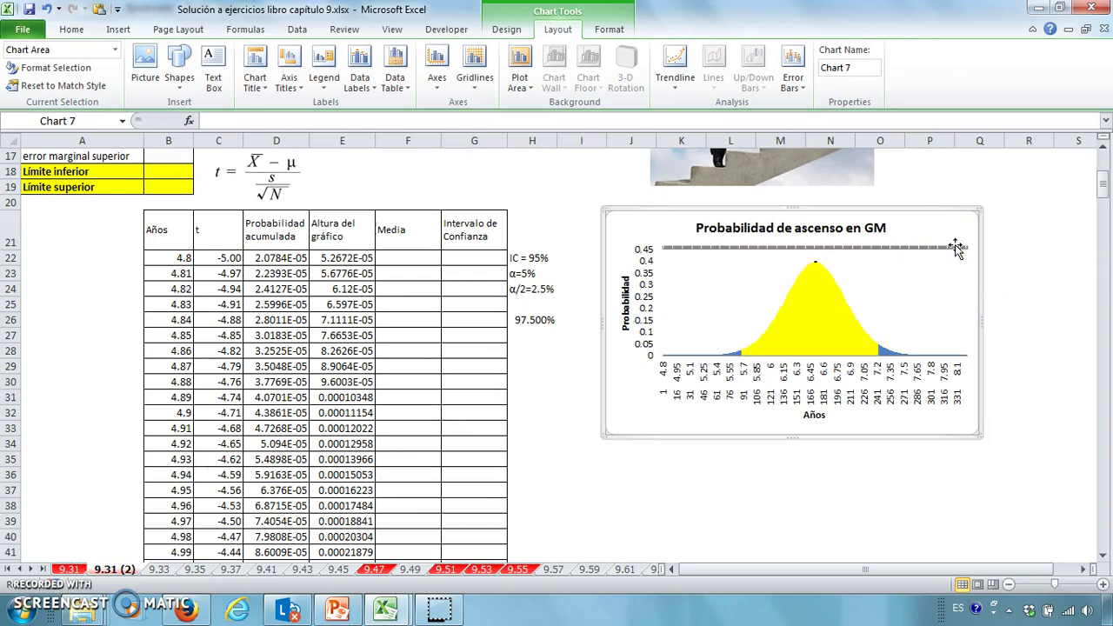
left_click(963, 470)
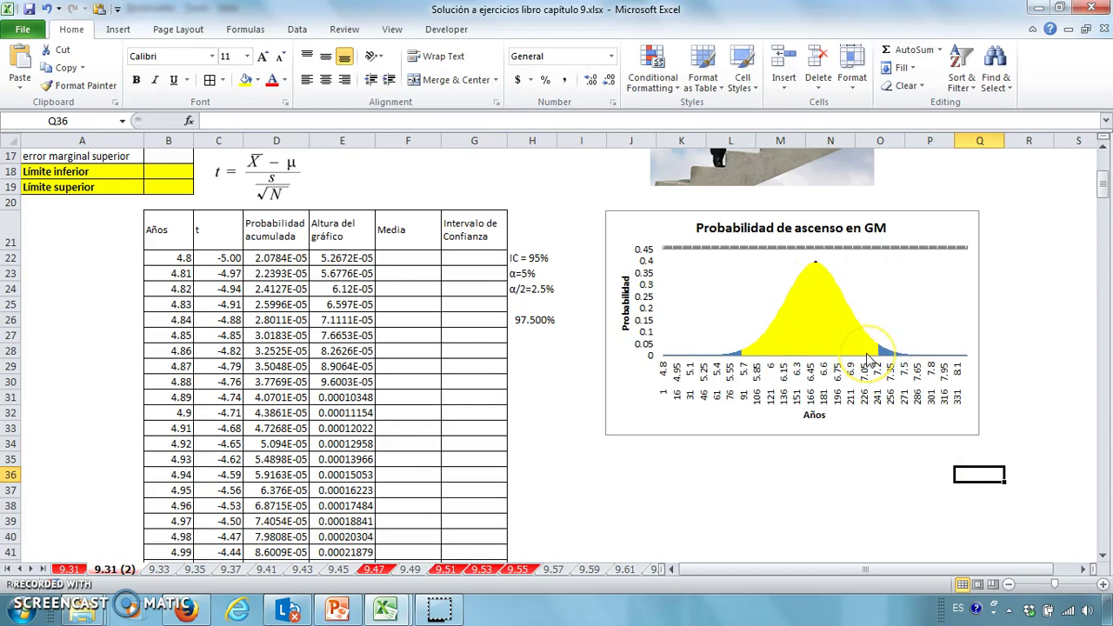
- Set the horizontal axis labels of the chart's Intervalo de Confianza series to the t values in C22:C362, and deselect the chart
mouse_move(867, 358)
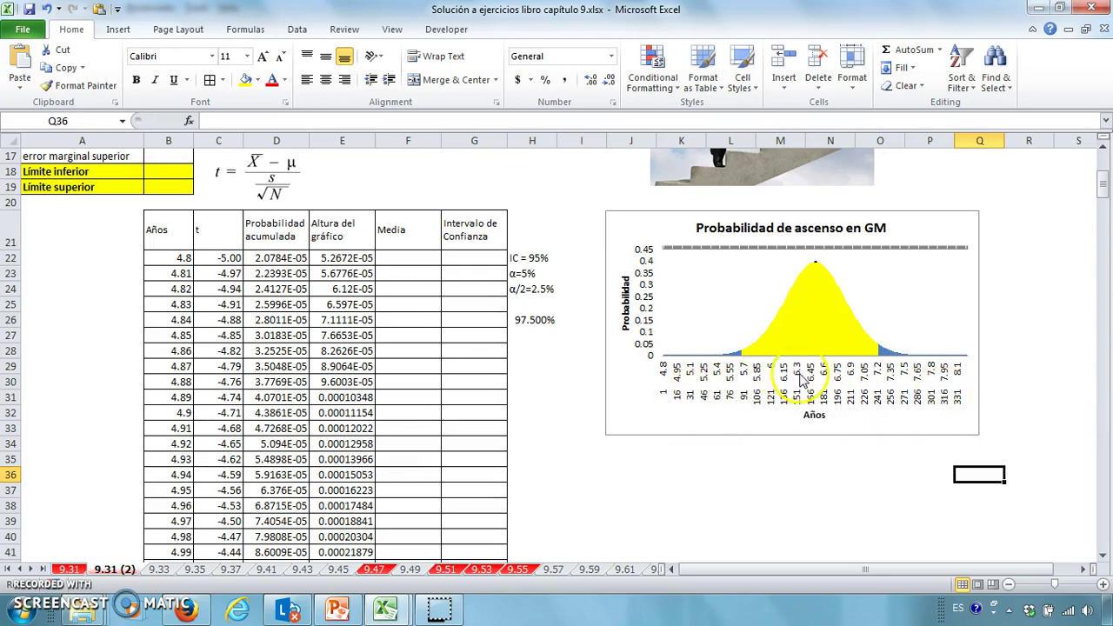
left_click(817, 300)
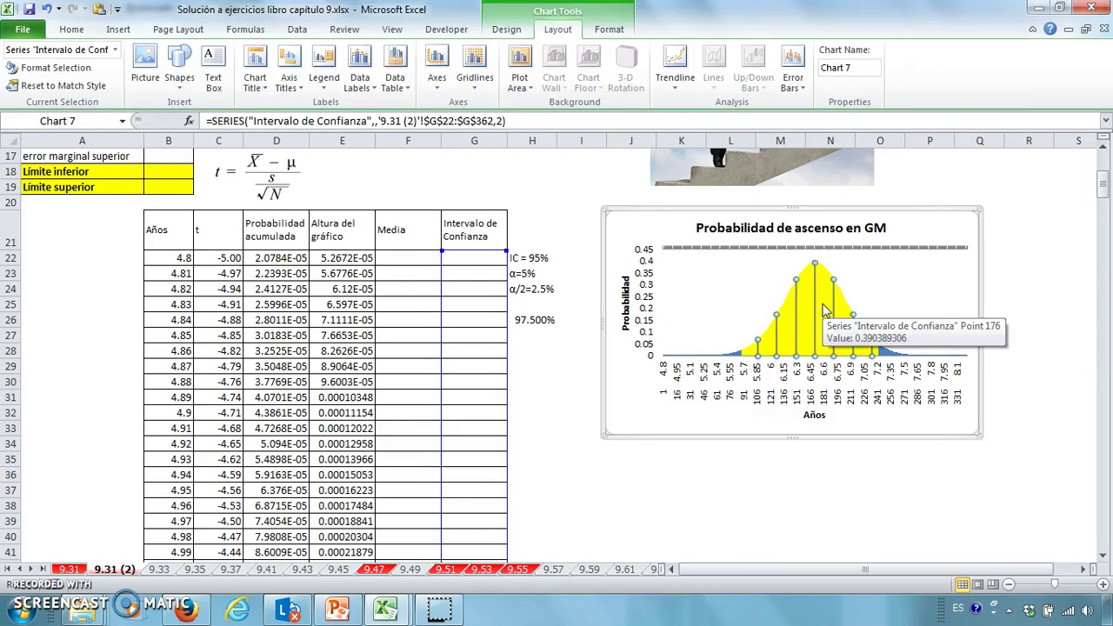
right_click(824, 312)
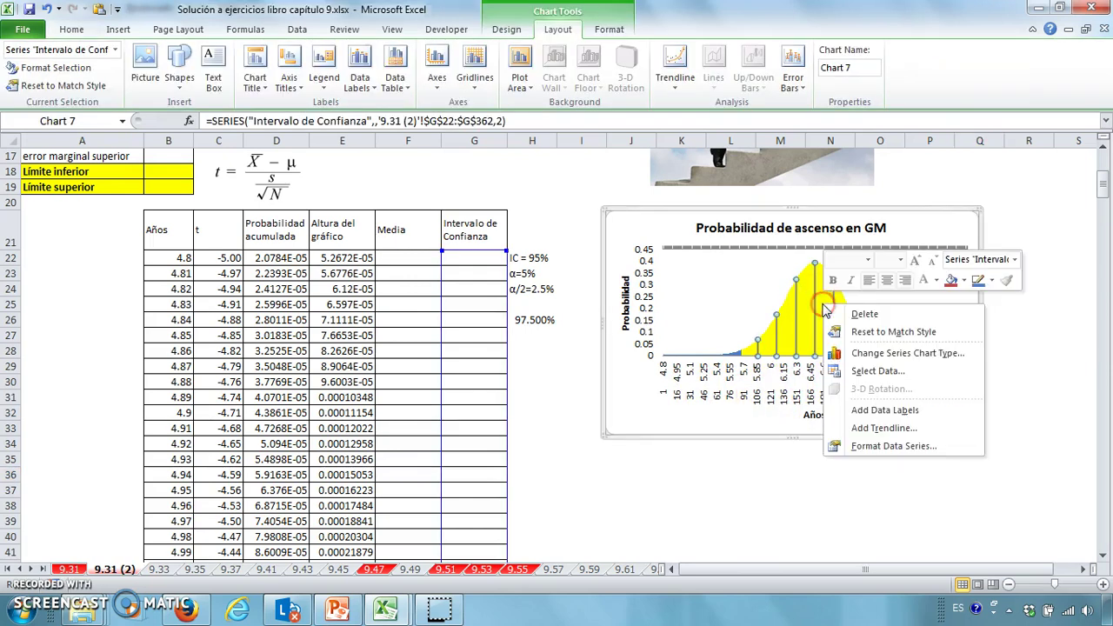
left_click(856, 449)
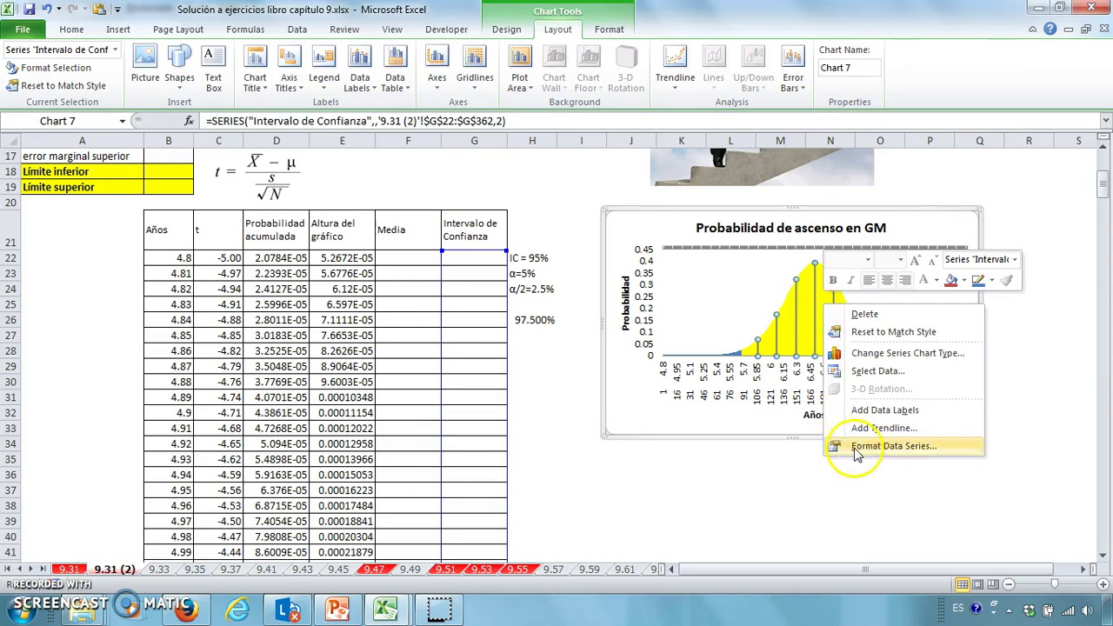
left_click(866, 372)
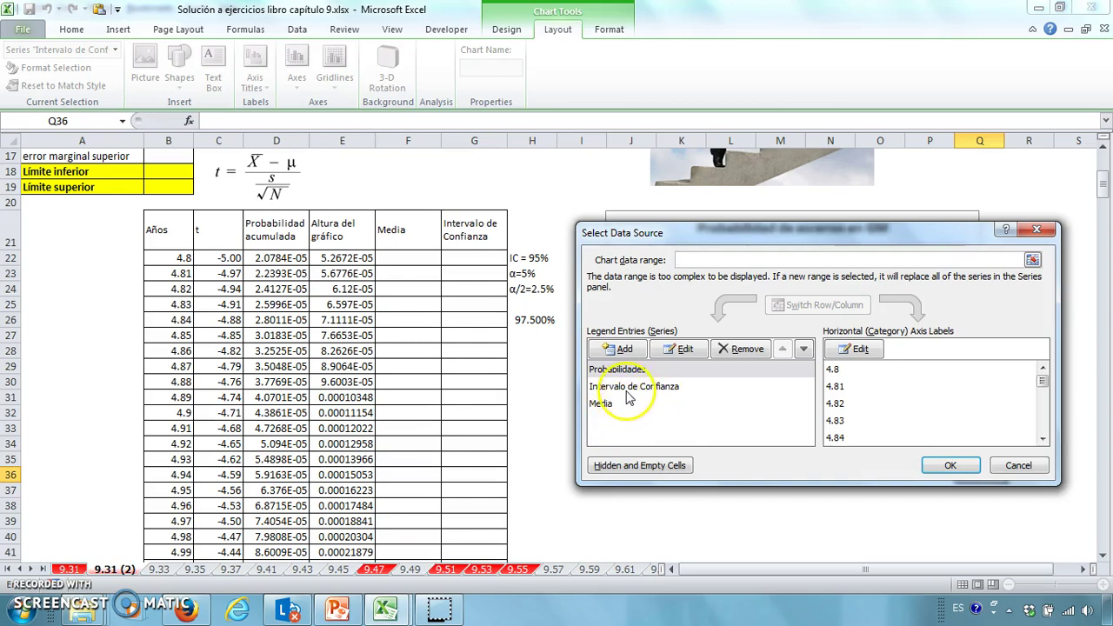
left_click(632, 391)
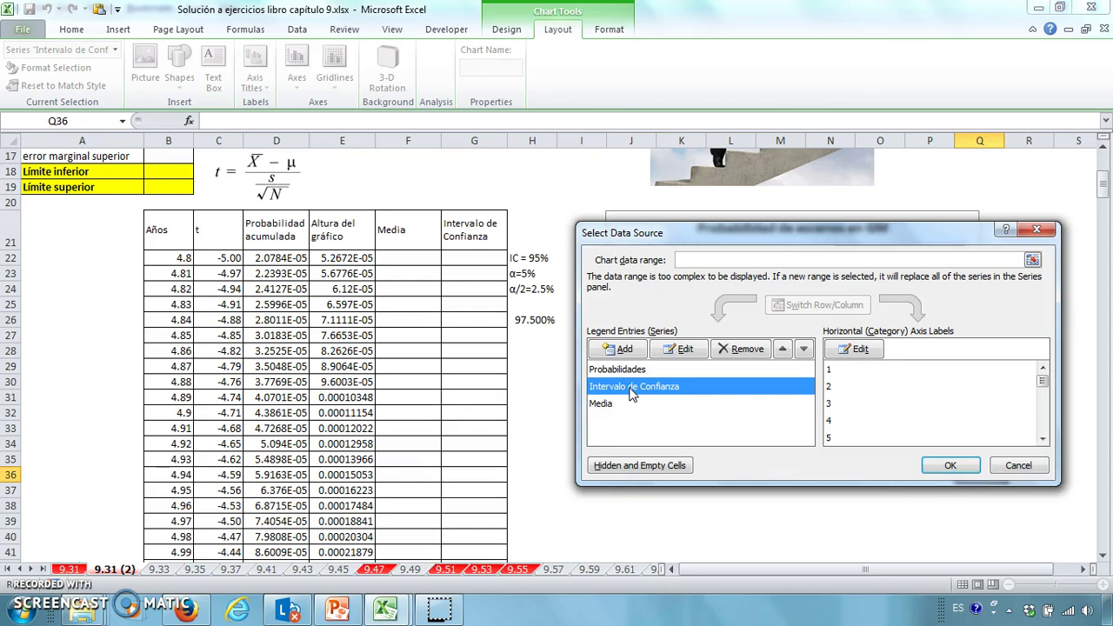
left_click(858, 349)
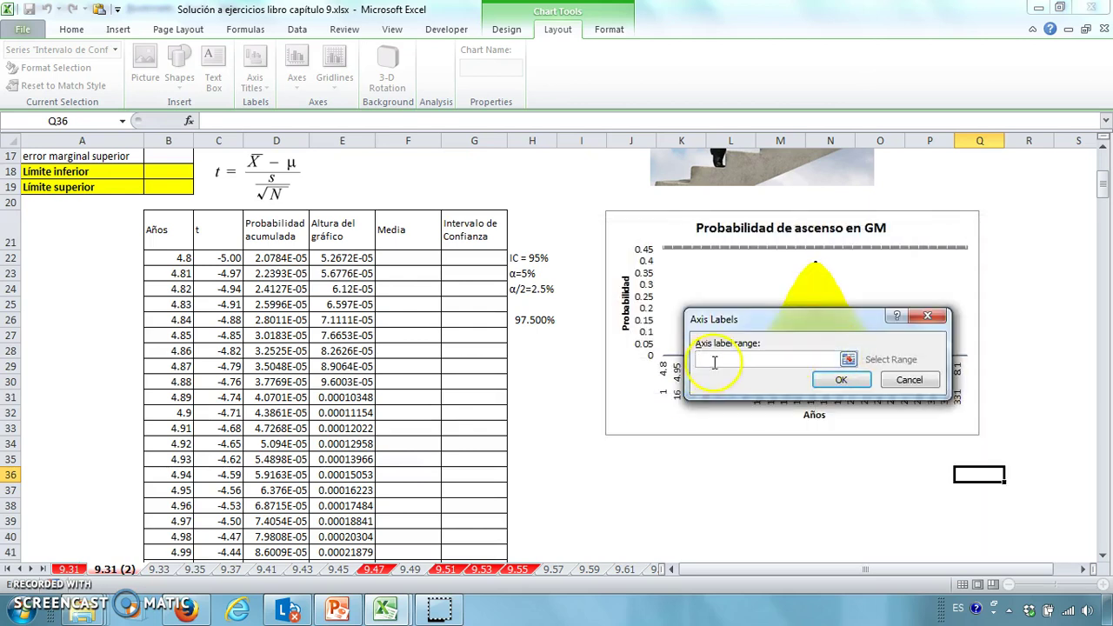
left_click_drag(220, 258, 223, 532)
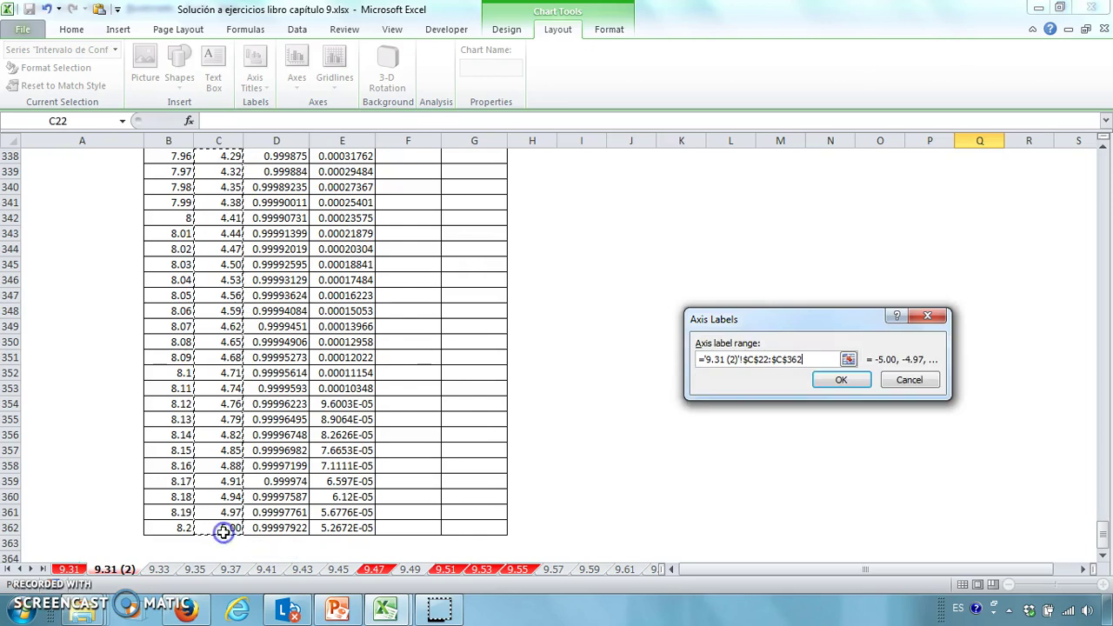
left_click(841, 383)
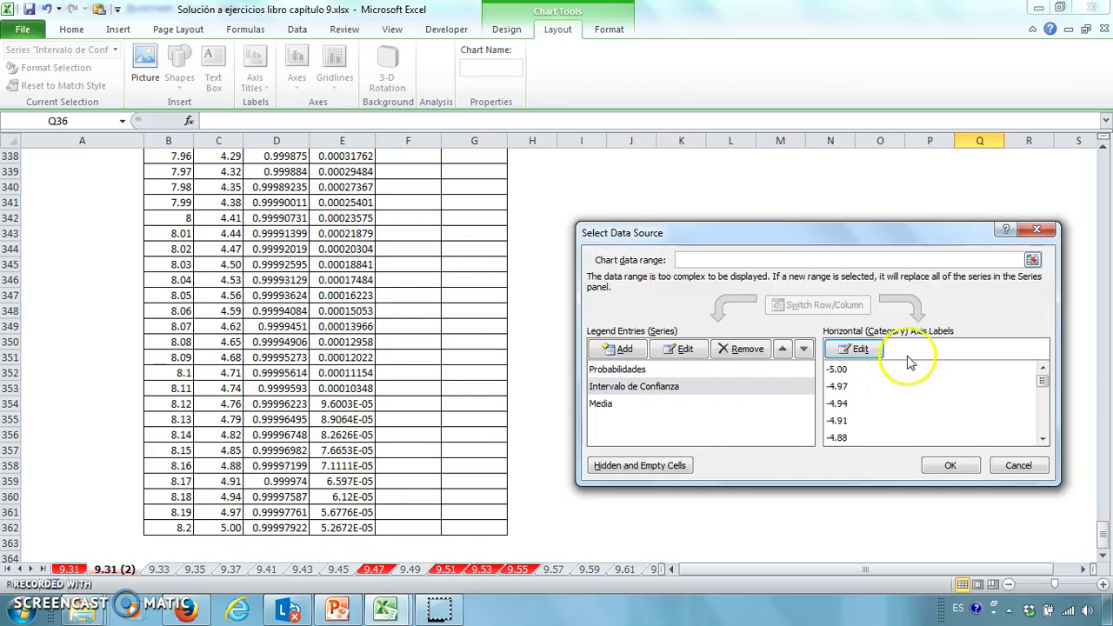
left_click(951, 467)
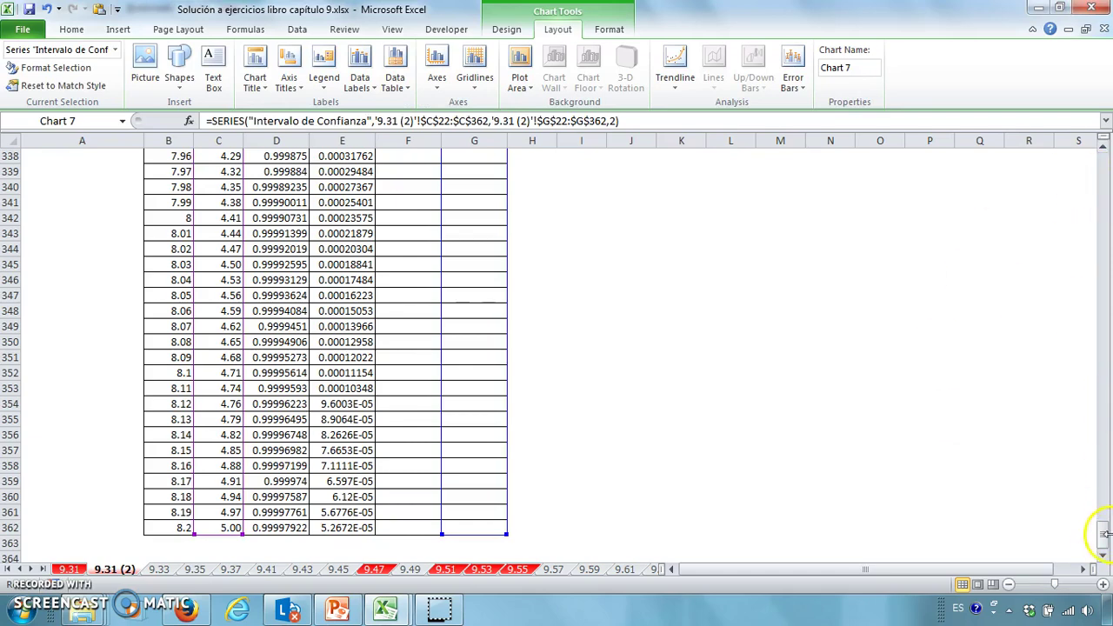
left_click_drag(1103, 539, 1105, 184)
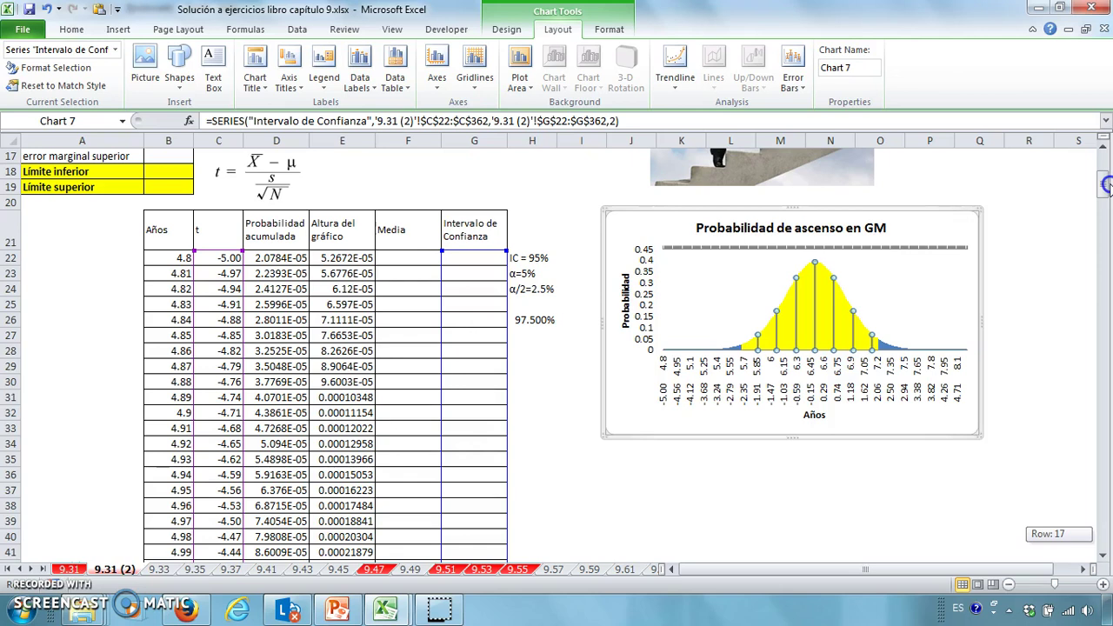
left_click(687, 444)
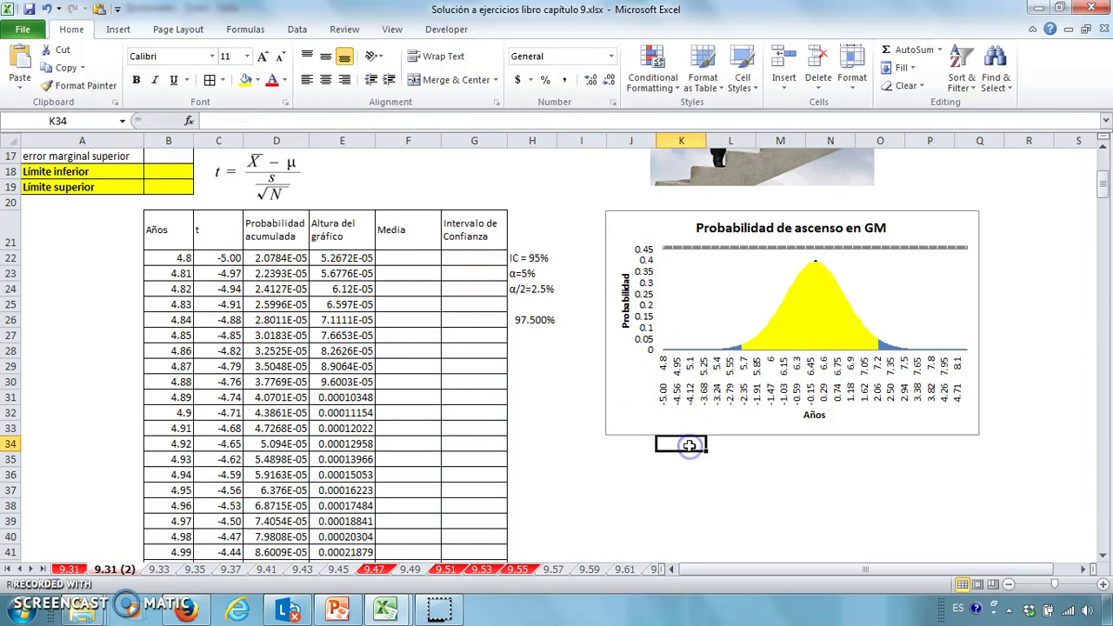